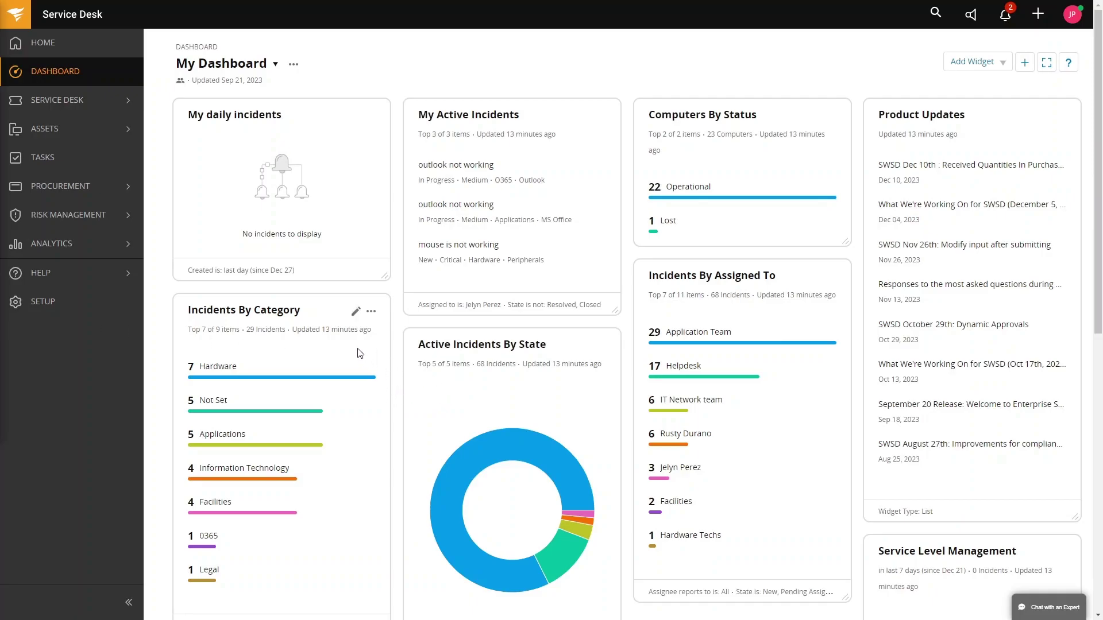
Go to Setup > Service Desk > Service Level Management to list the existing SLA rules
click(89, 316)
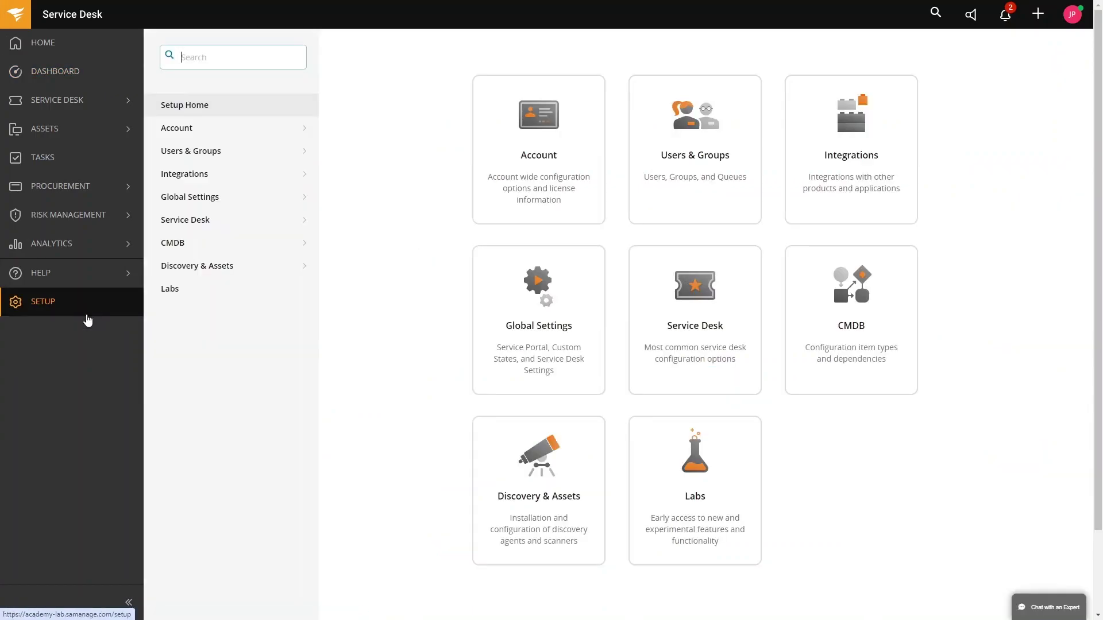
click(226, 228)
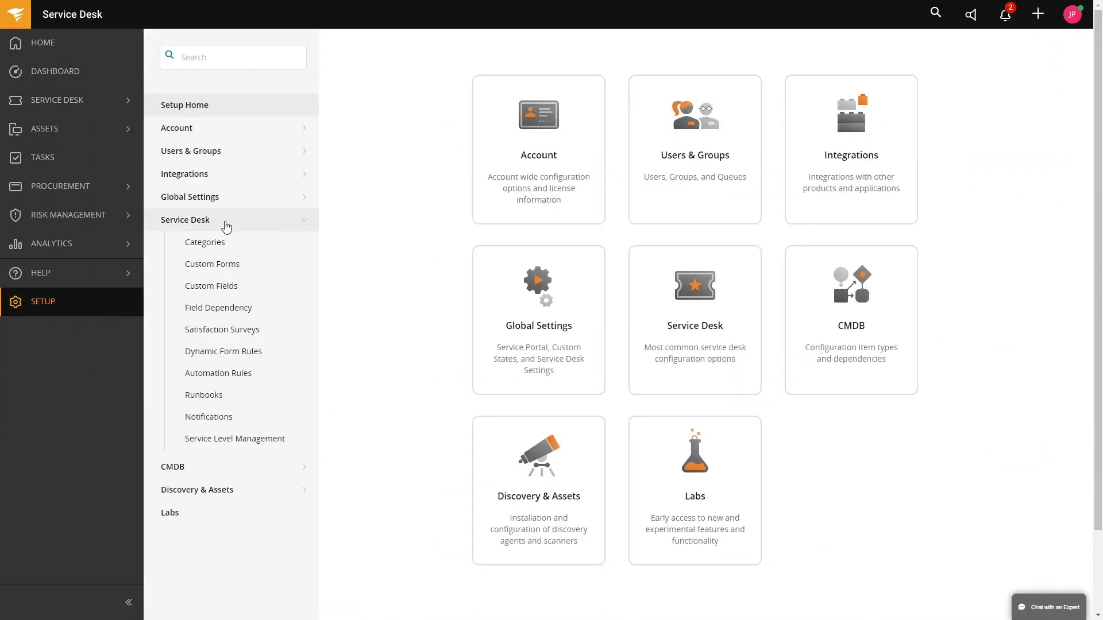
click(256, 445)
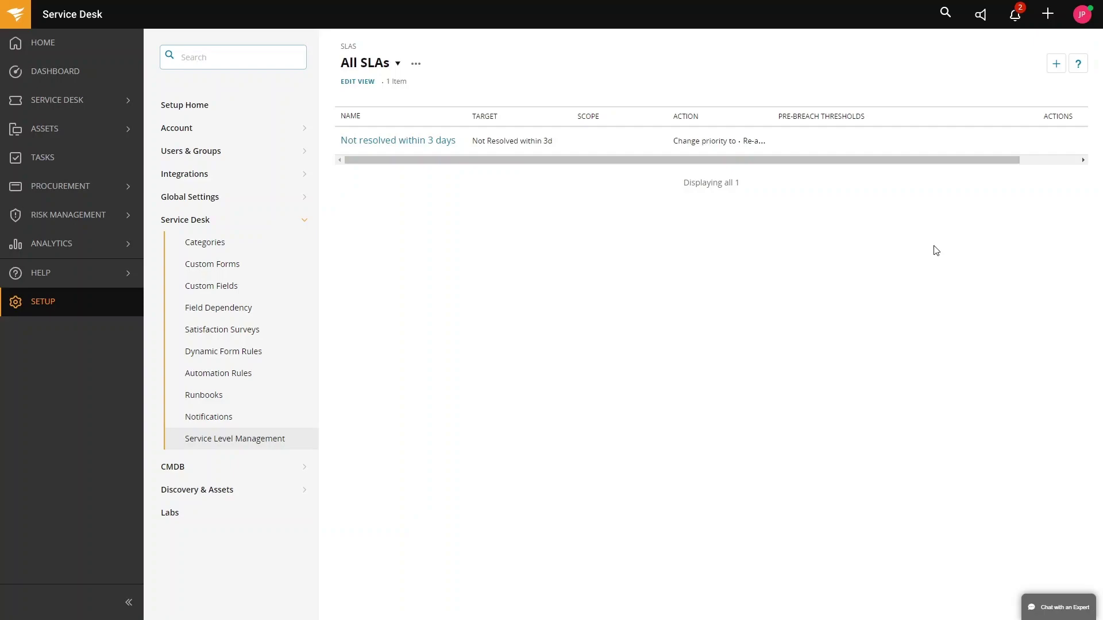
Add a new SLA rule named 'Not Resolved - Critical'
click(1056, 64)
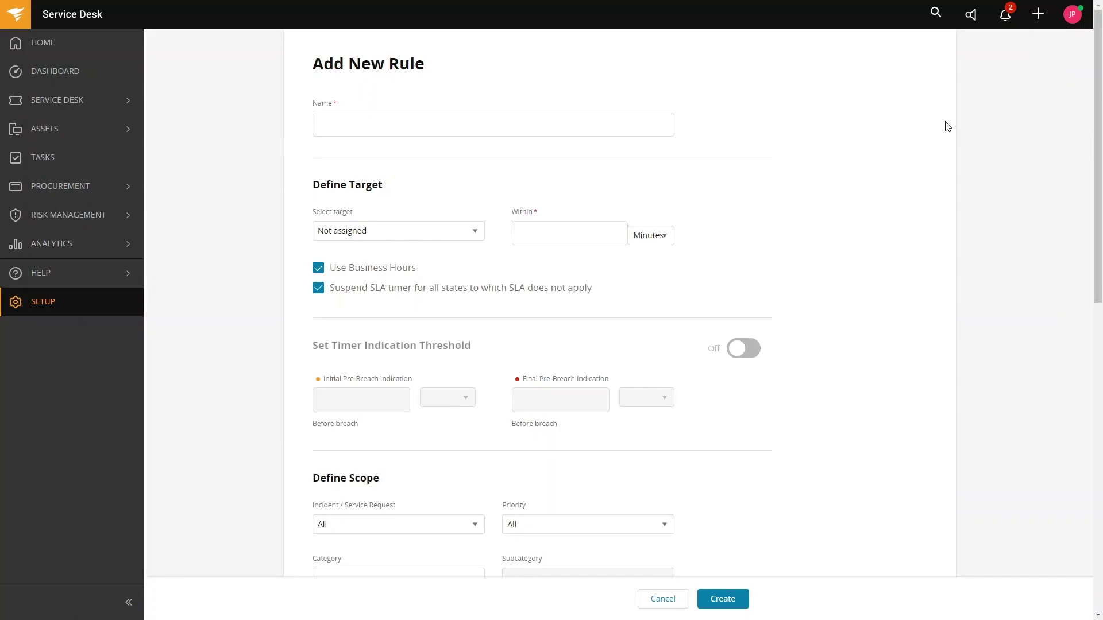
click(537, 125)
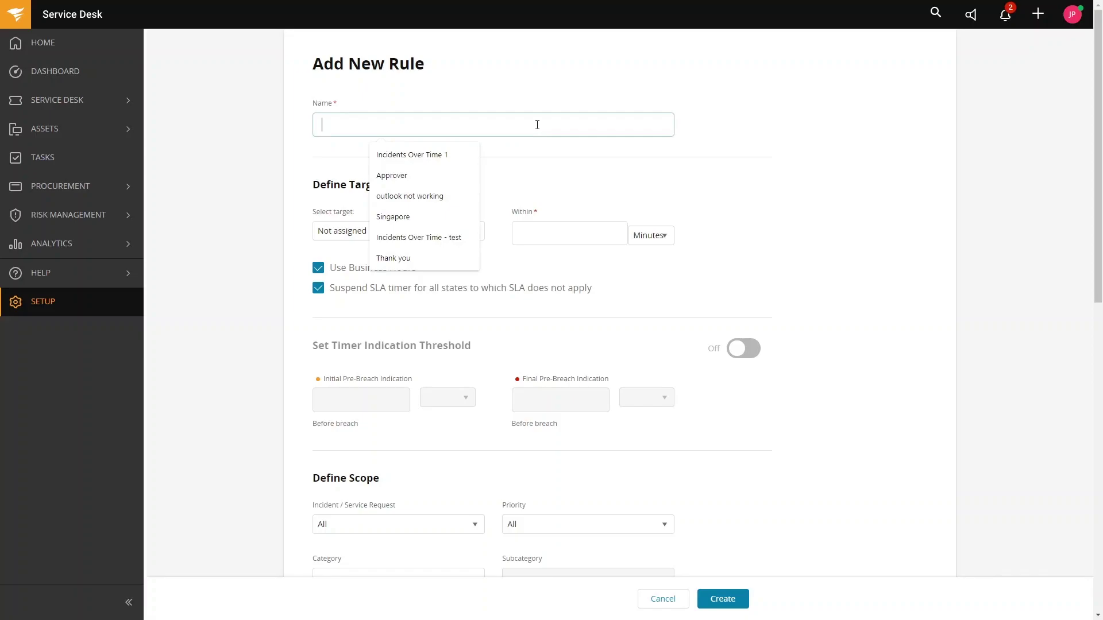
click(688, 360)
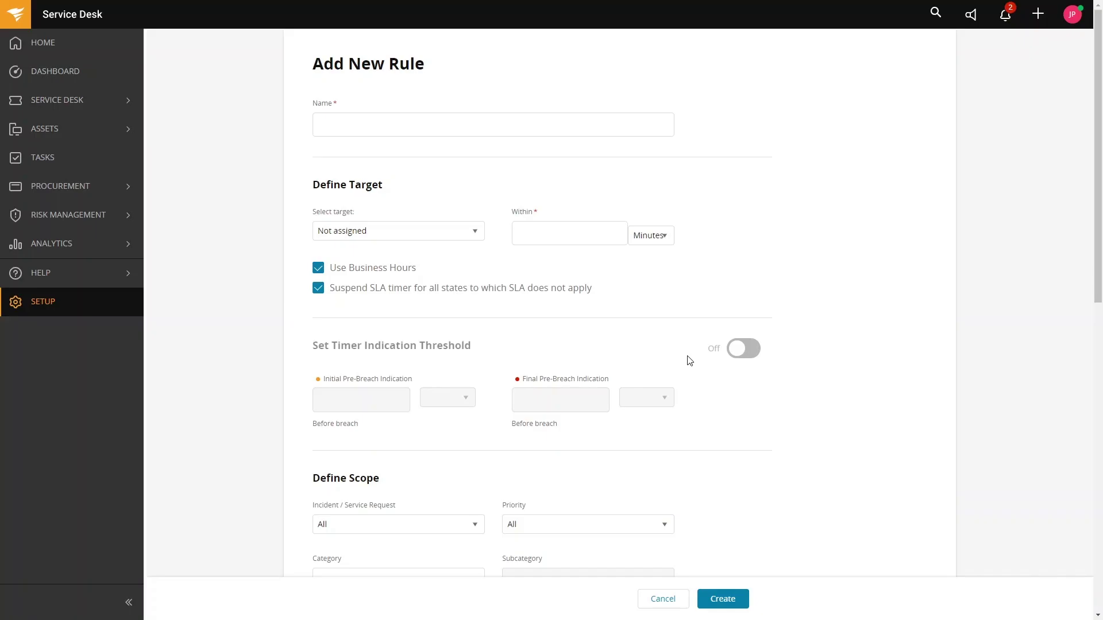
click(462, 124)
text(Not Re)
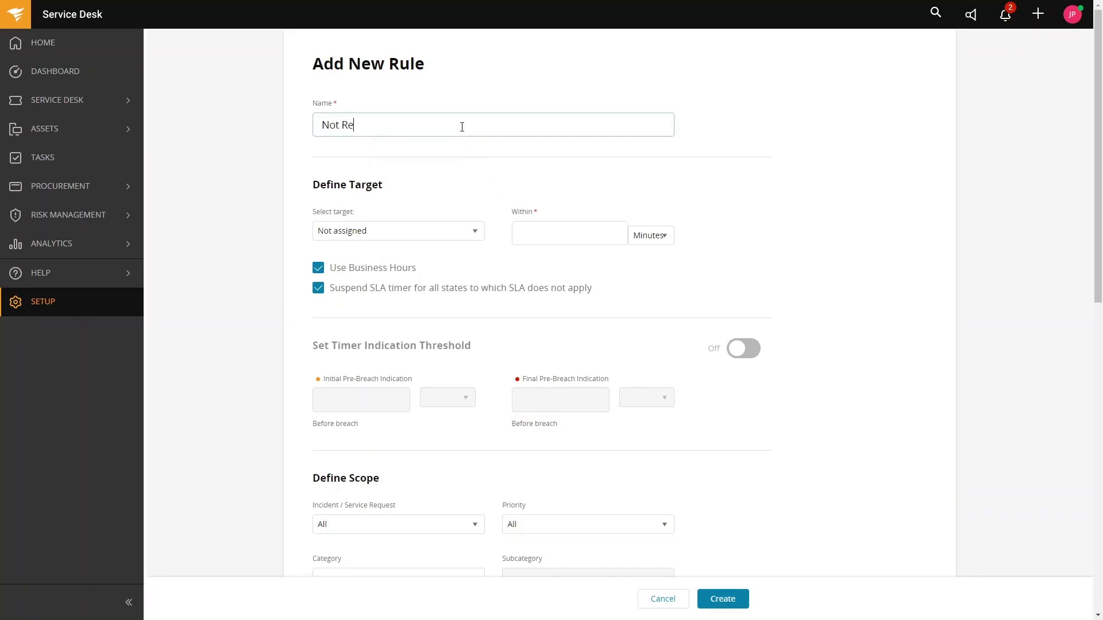
text(solved - Critical)
Set the rule's target to Not resolved within 4 Hours
click(450, 239)
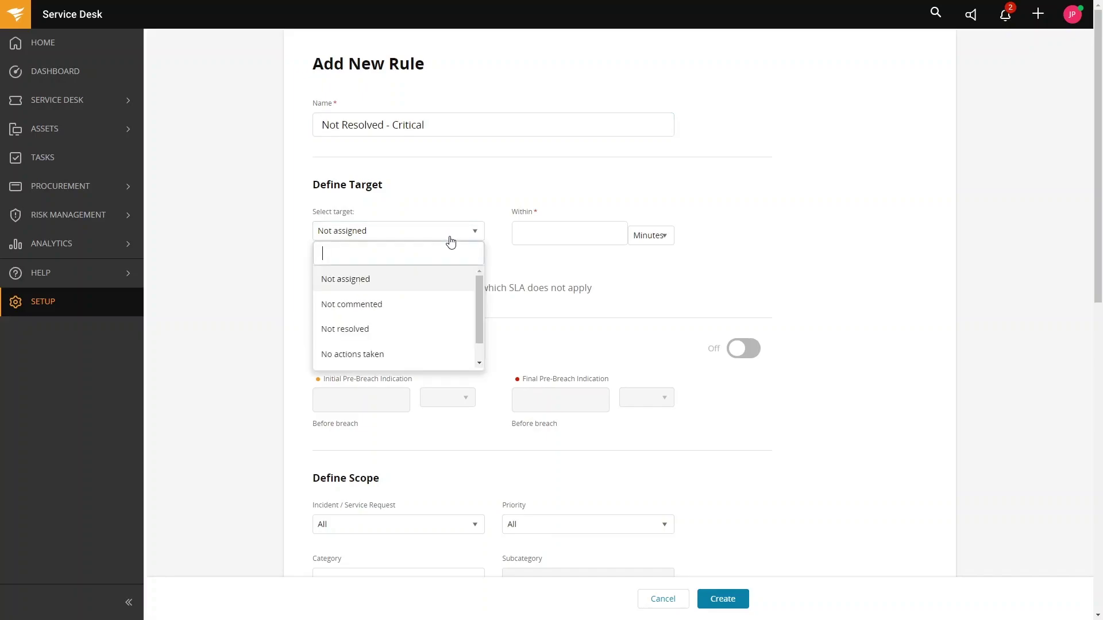
click(377, 328)
click(569, 234)
text(4)
click(660, 241)
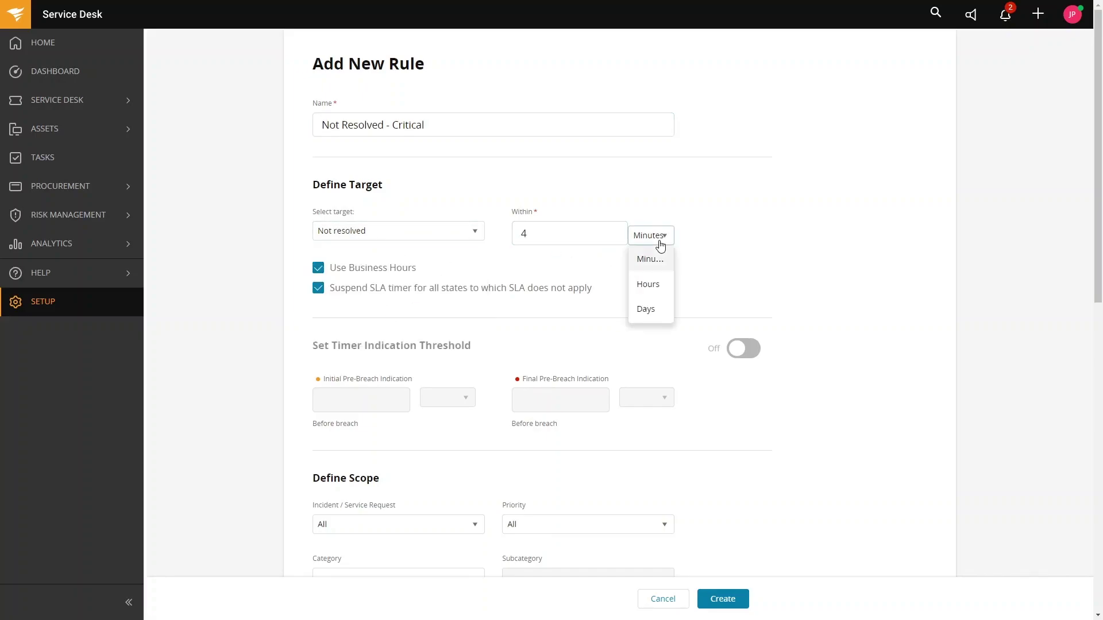
click(648, 287)
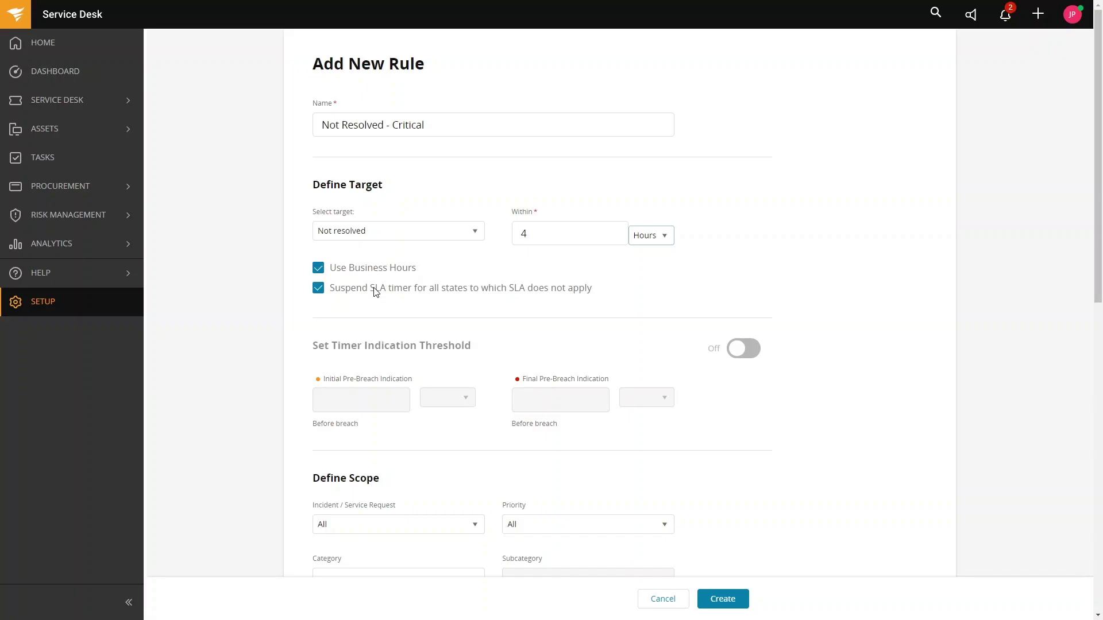
scroll(398, 251, down, 1)
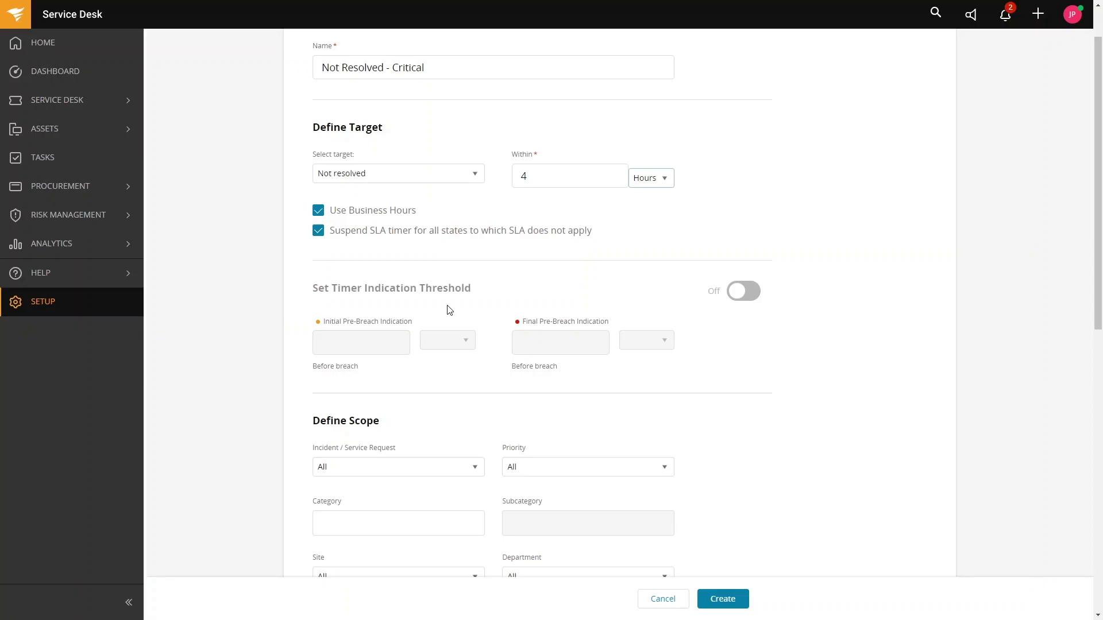
Turn on the timer indication threshold with a 2 hours 45 minutes pre-breach warning
click(384, 344)
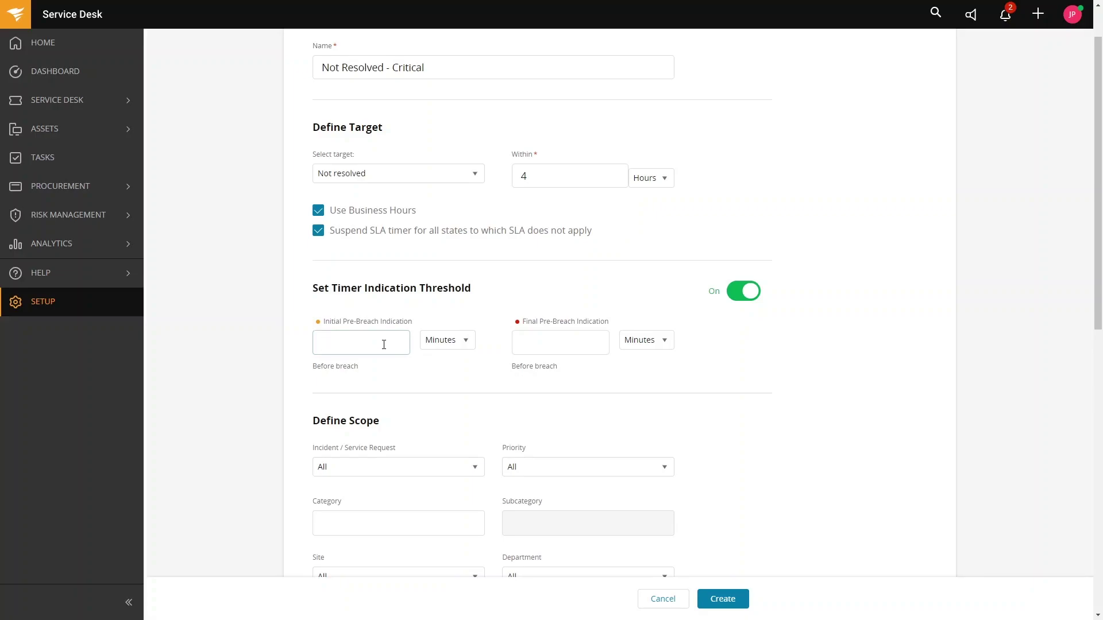
text(2)
click(441, 345)
click(439, 364)
click(544, 342)
text(45)
click(859, 432)
scroll(859, 432, down, 1)
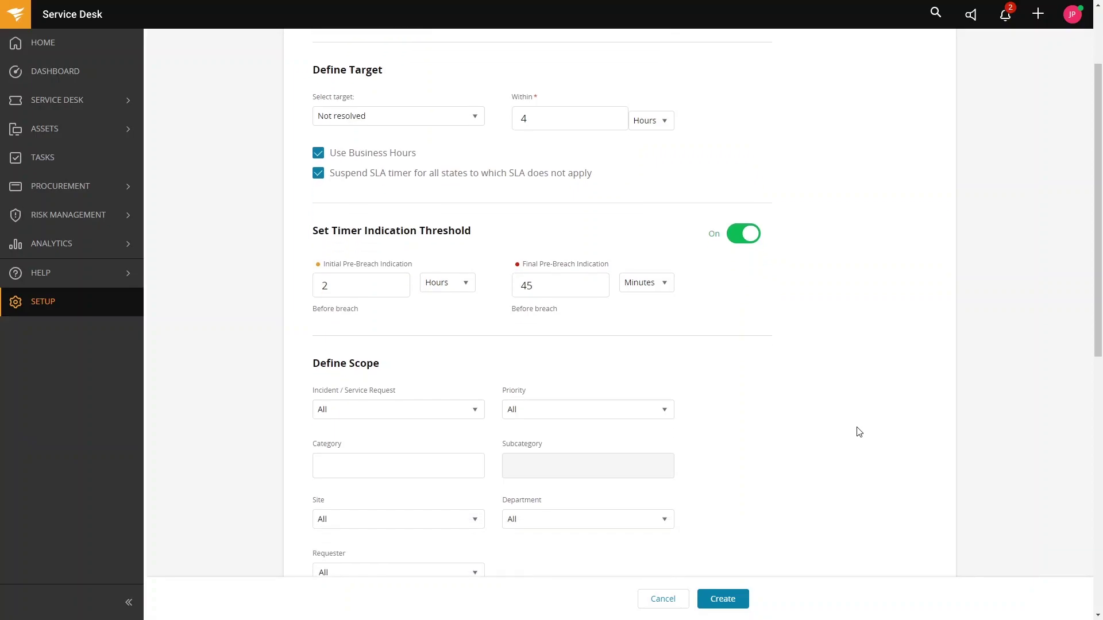
scroll(858, 432, down, 4)
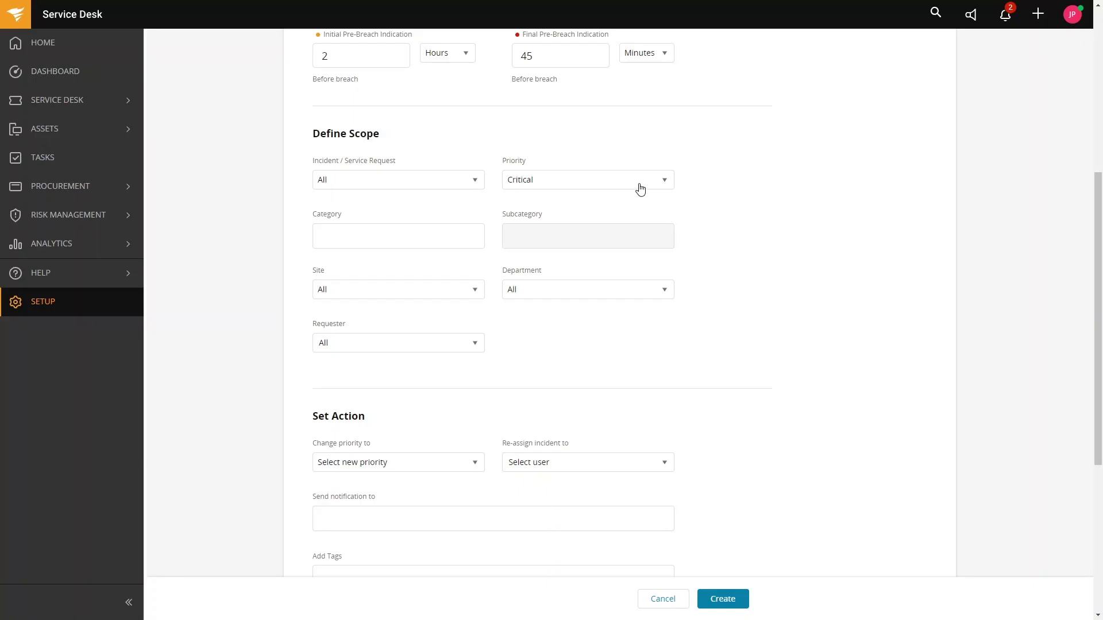
scroll(756, 328, down, 3)
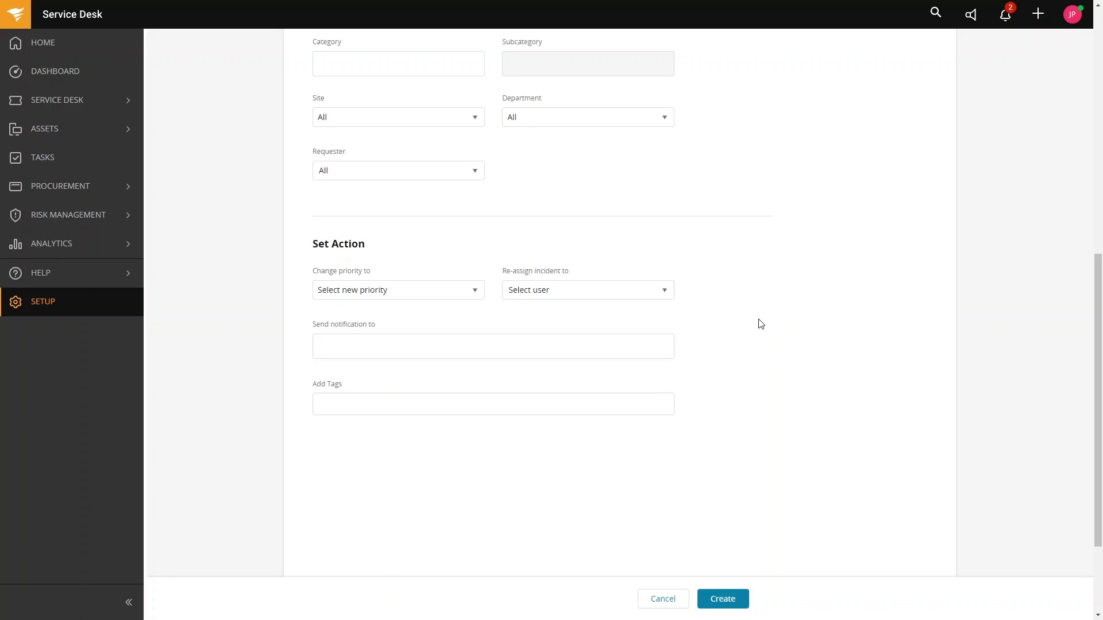
click(421, 295)
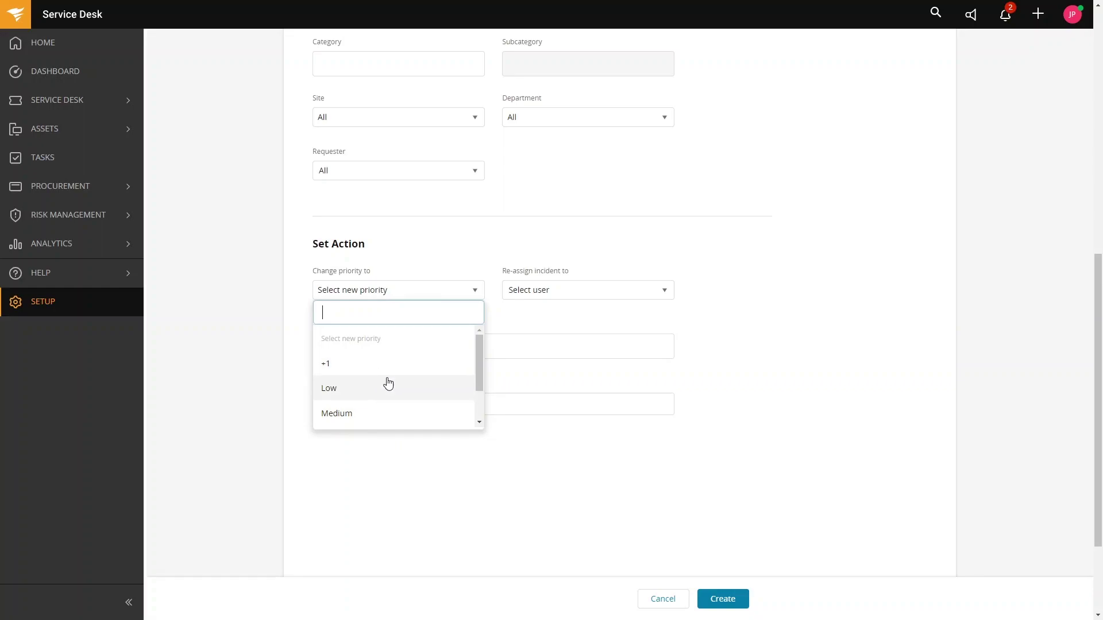
scroll(388, 383, down, 2)
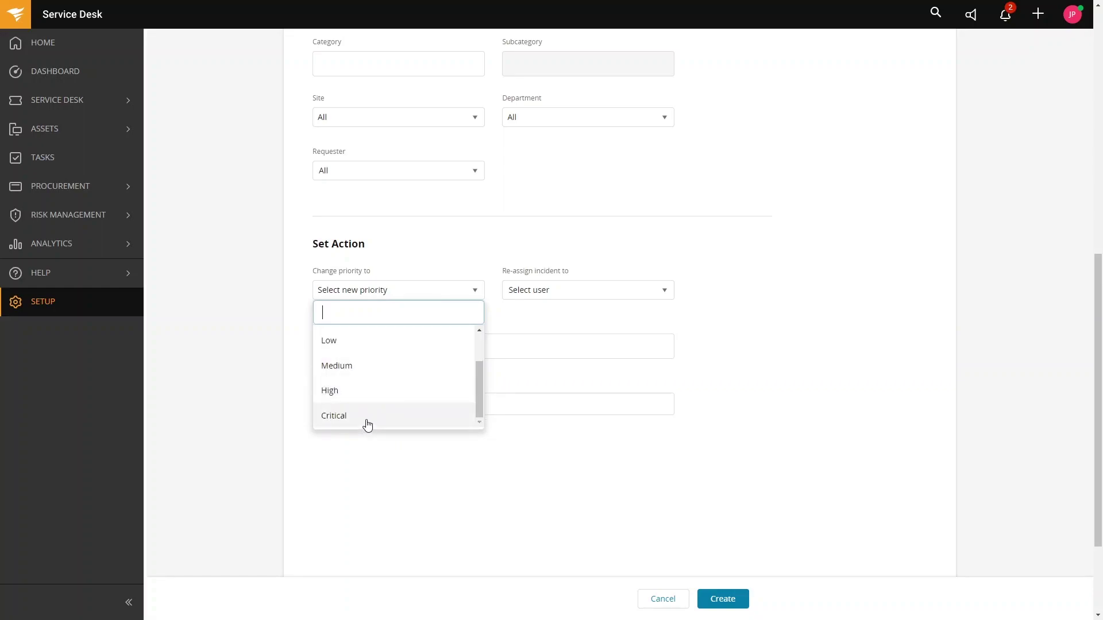
click(790, 272)
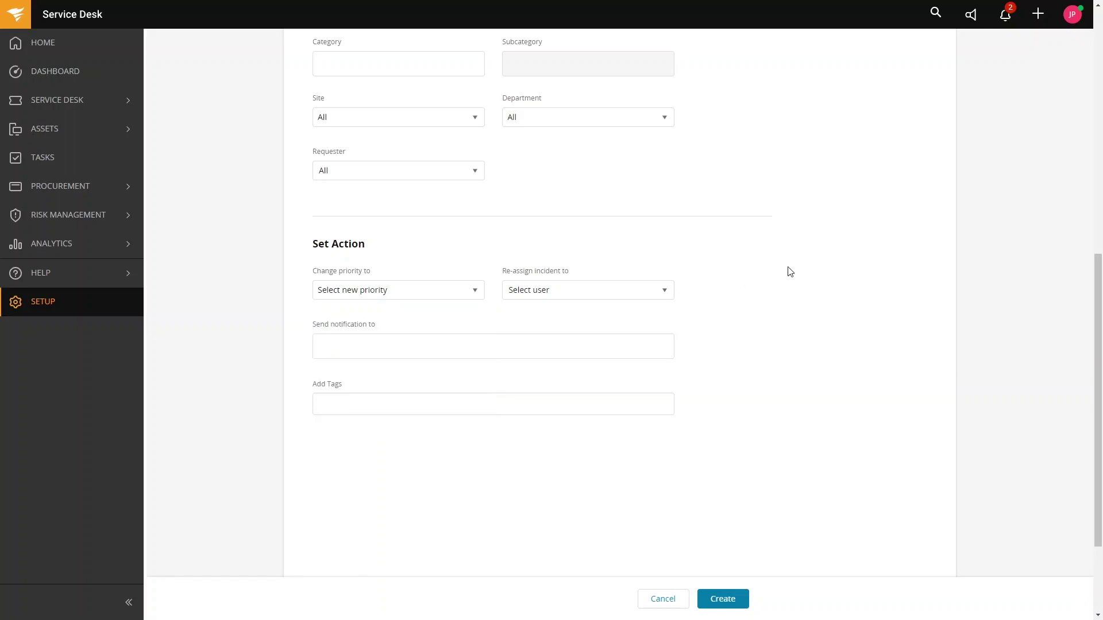
Set the breach action 'Re-assign incident to' the Application Team
click(620, 291)
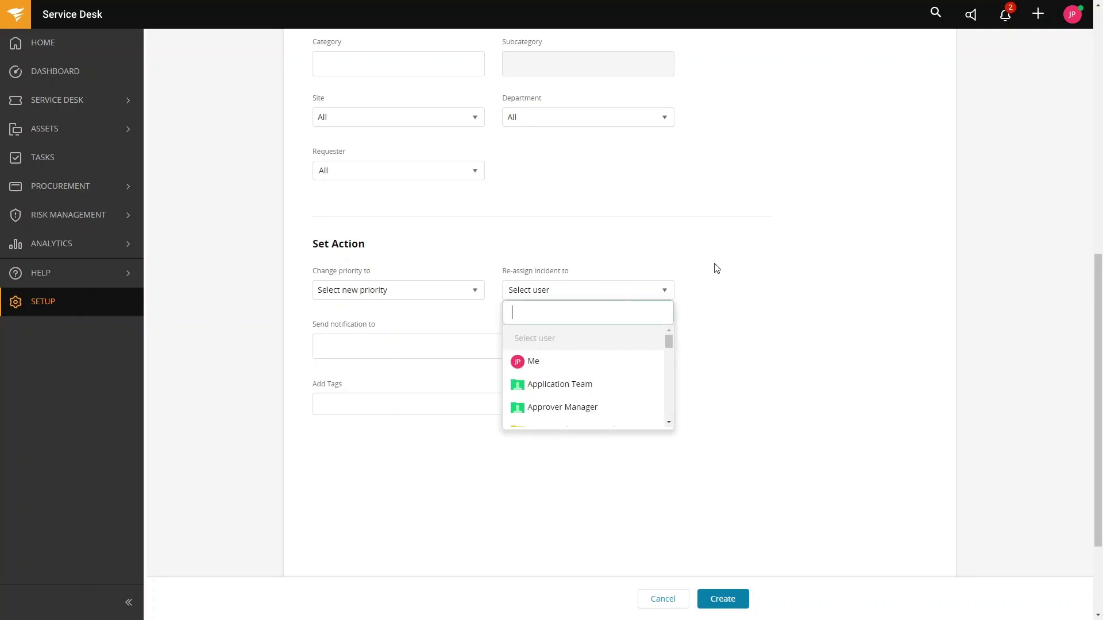
click(766, 261)
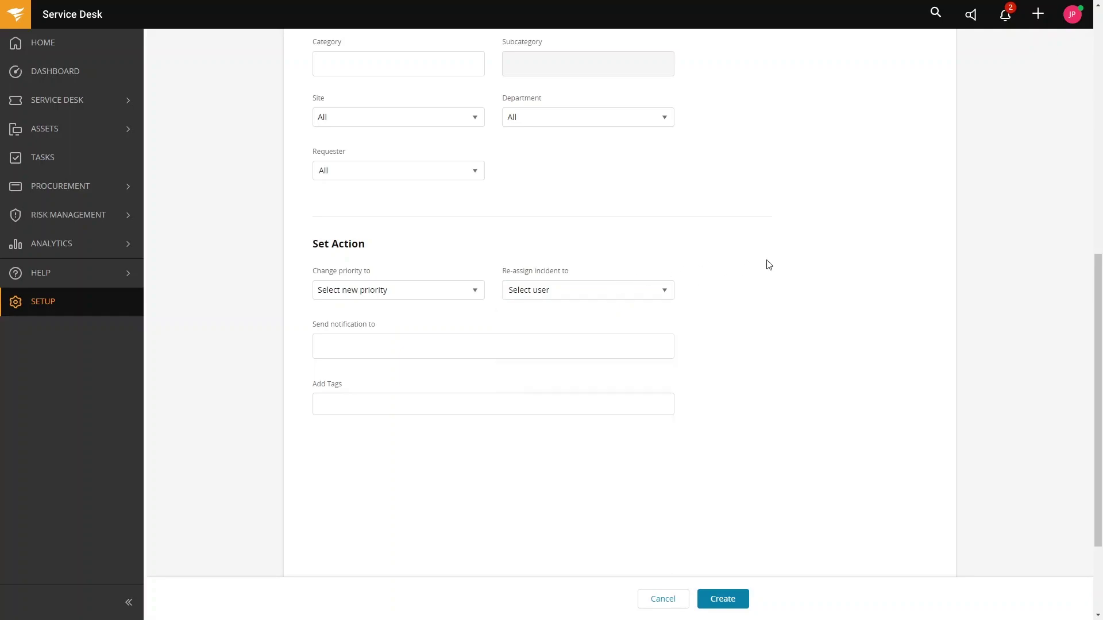
click(662, 291)
click(598, 385)
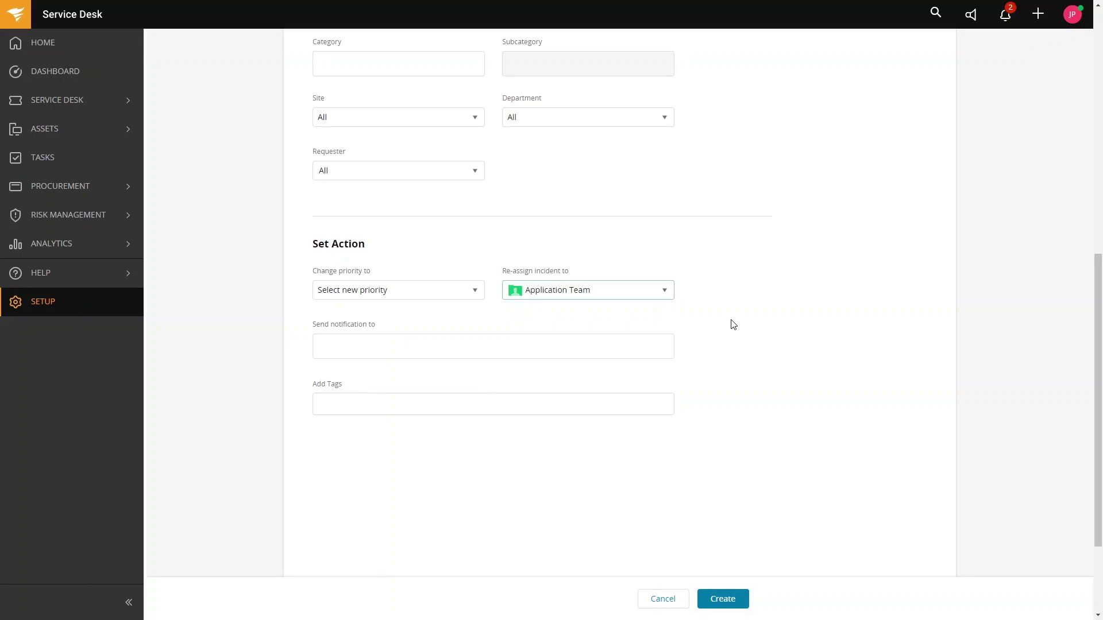
scroll(761, 365, up, 2)
scroll(763, 365, up, 7)
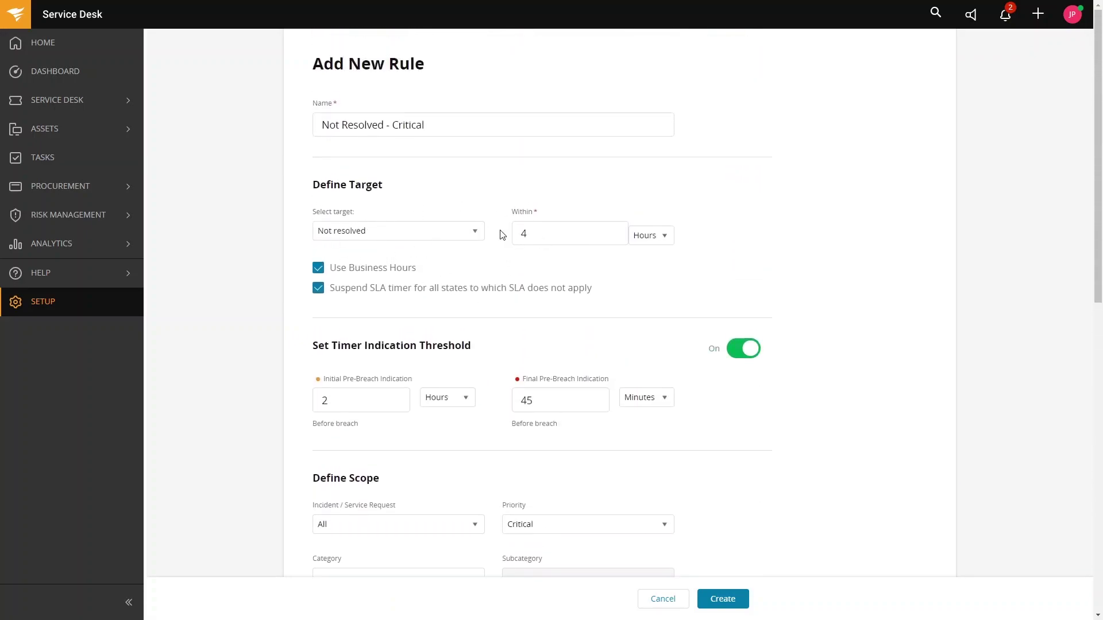
scroll(652, 366, down, 1)
scroll(655, 368, down, 3)
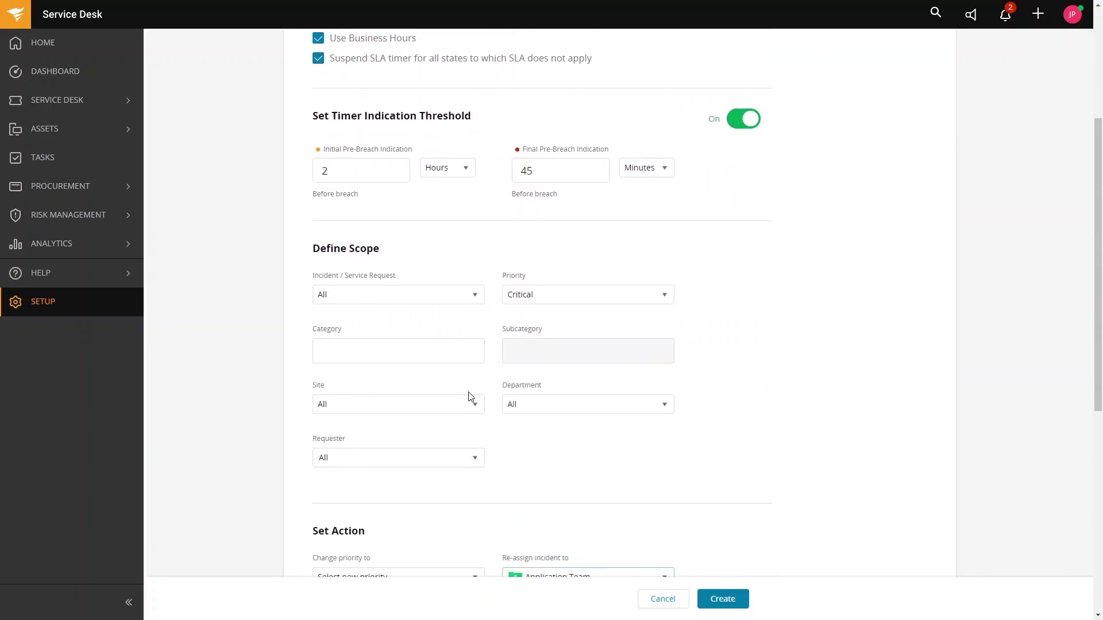
scroll(467, 394, down, 4)
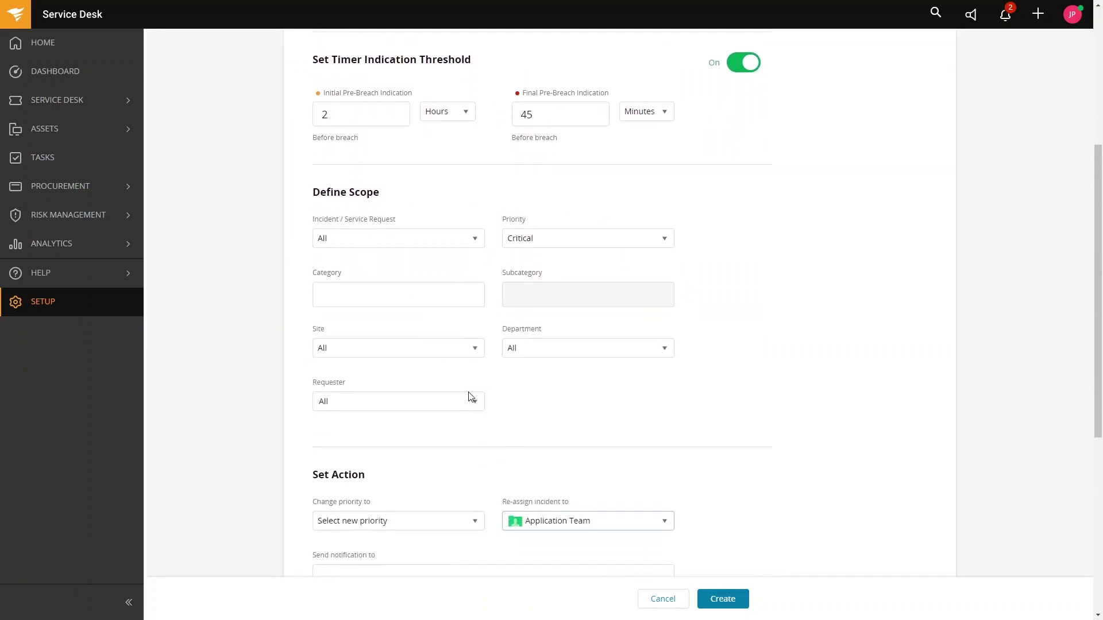
click(617, 357)
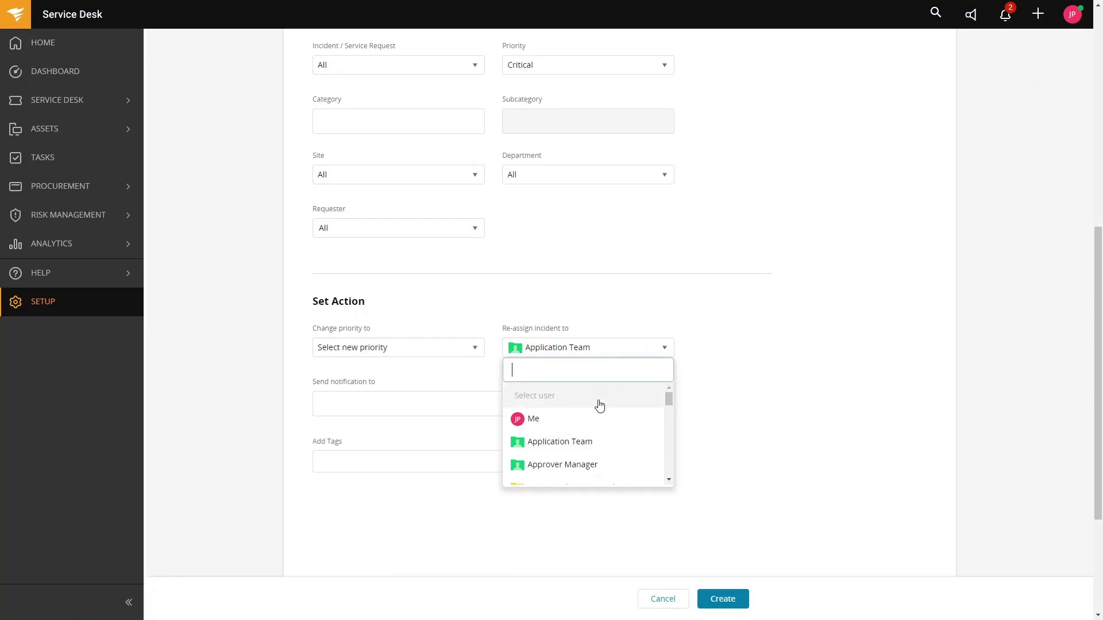
scroll(725, 366, down, 1)
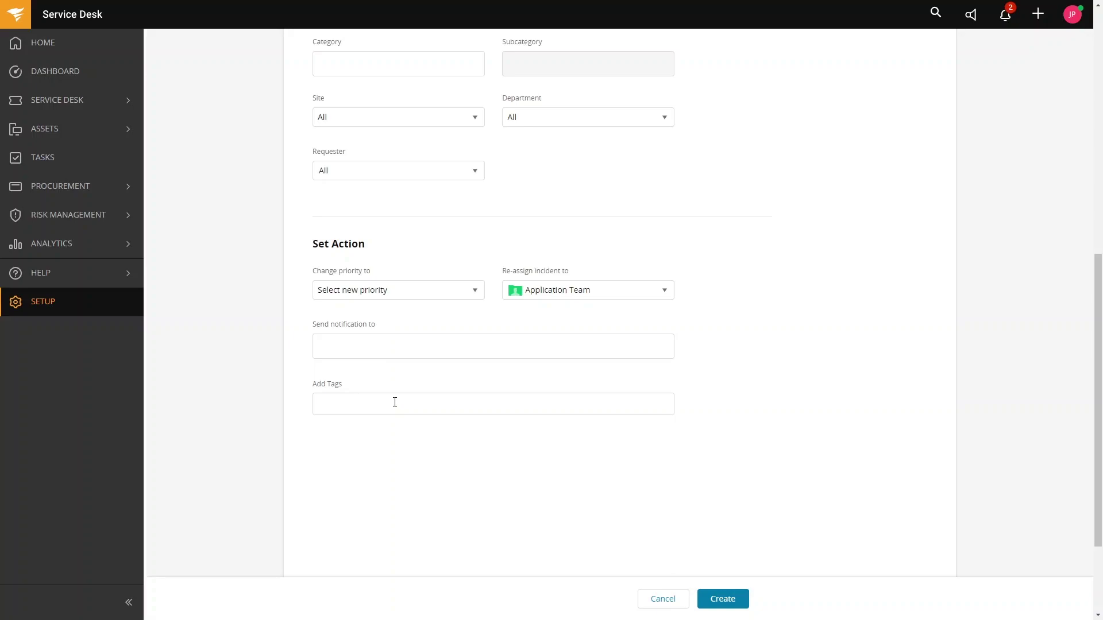
Send notifications to the Incident Assignee's Manager and tag the rule 'Critical'
scroll(394, 402, down, 3)
click(443, 213)
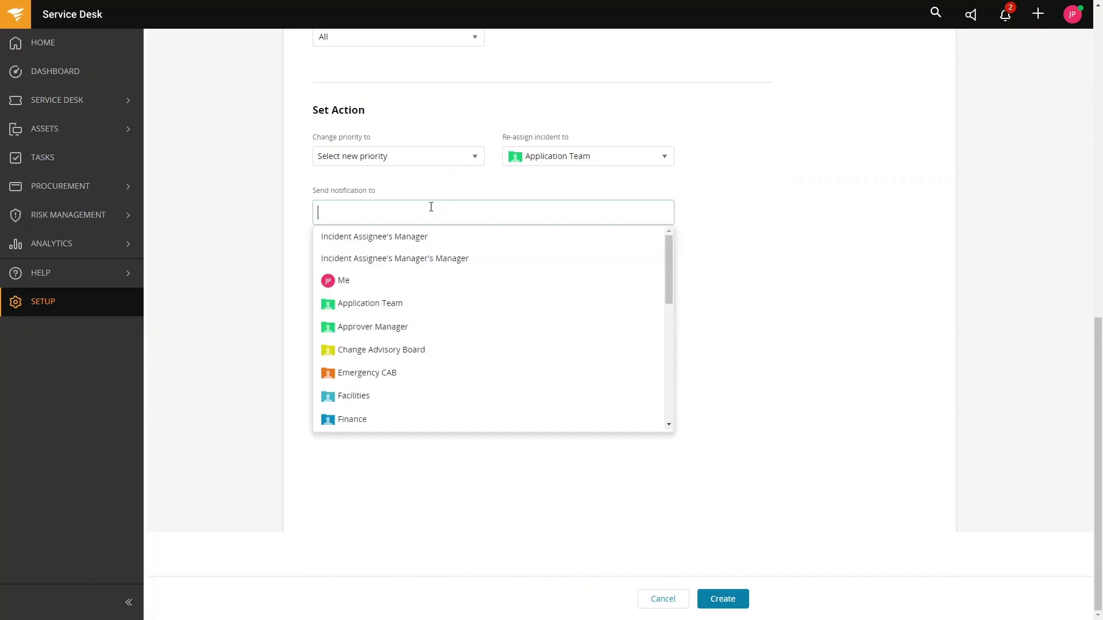
click(451, 246)
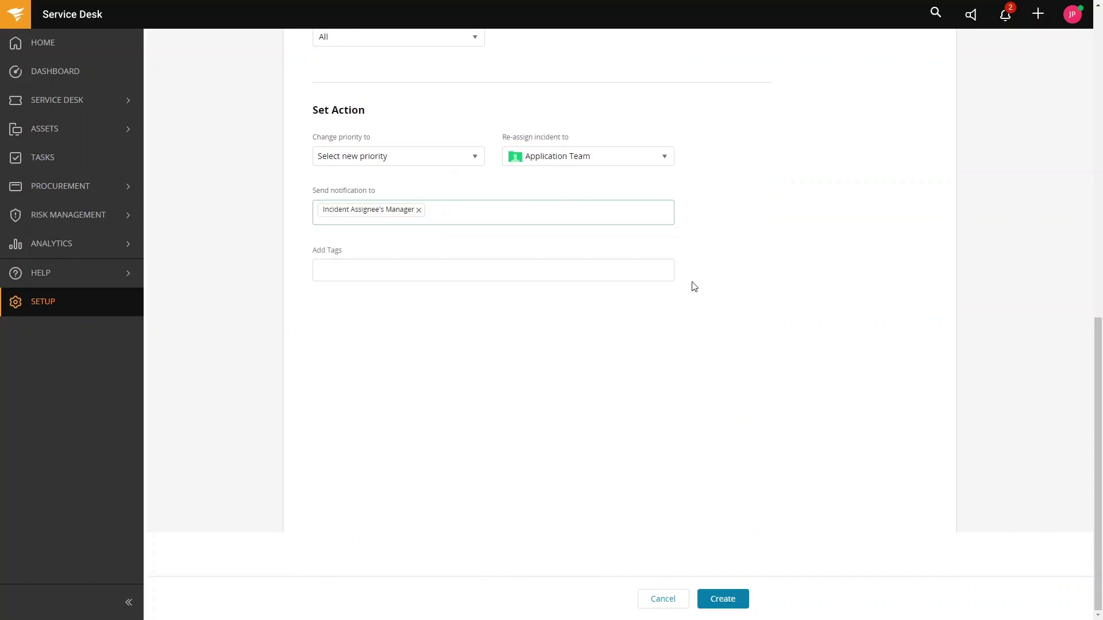
click(569, 272)
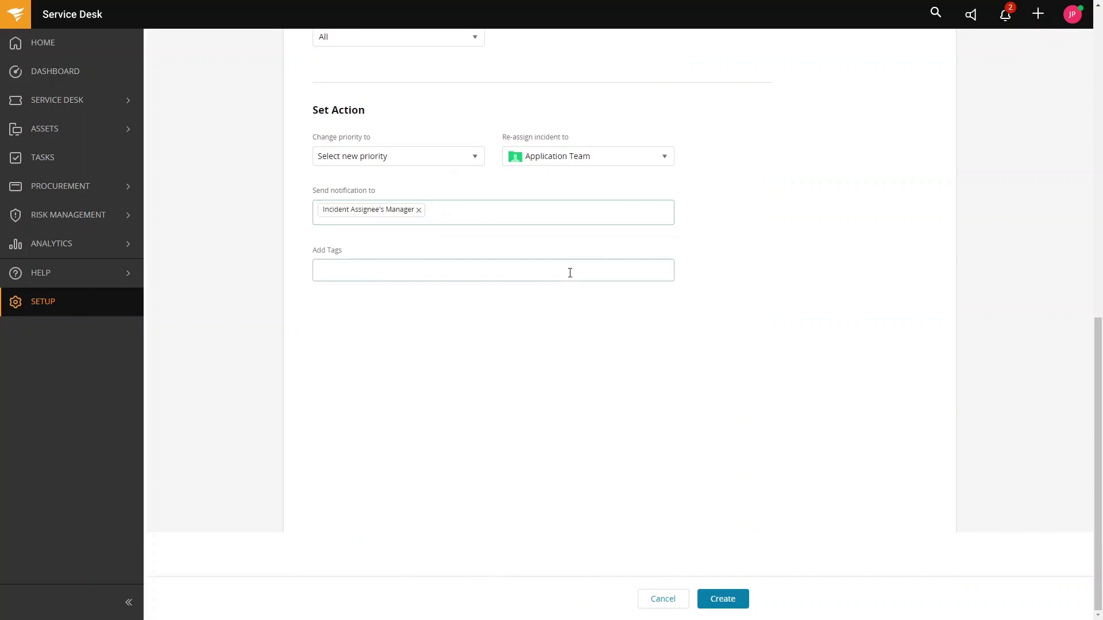
text(Critical)
Create the rule and open its row's actions menu in the SLA list
click(723, 599)
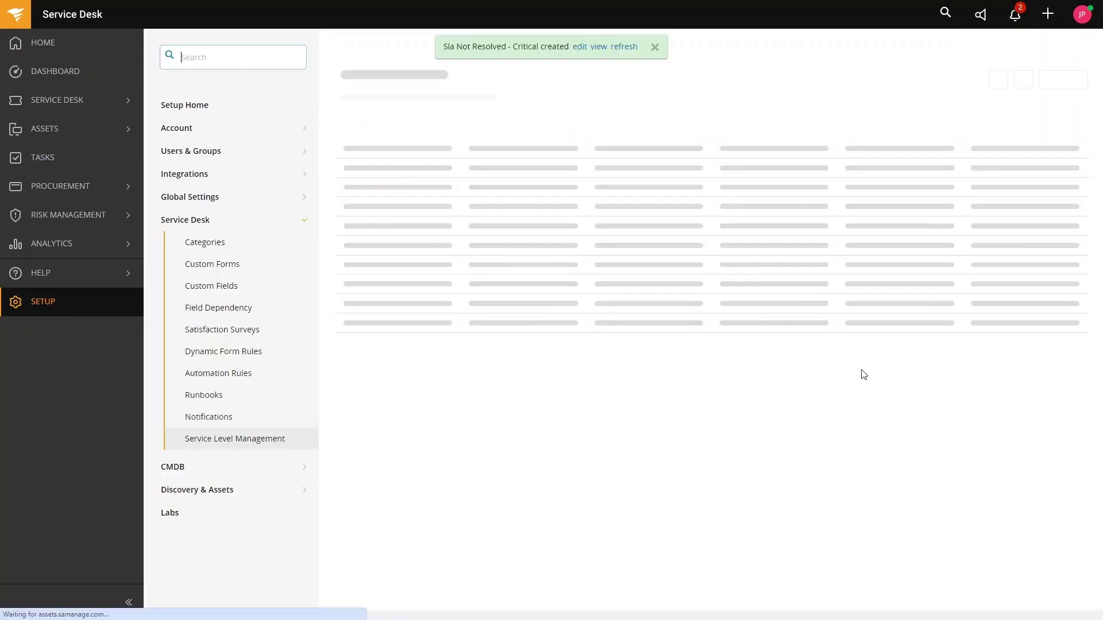
drag(412, 222, 510, 233)
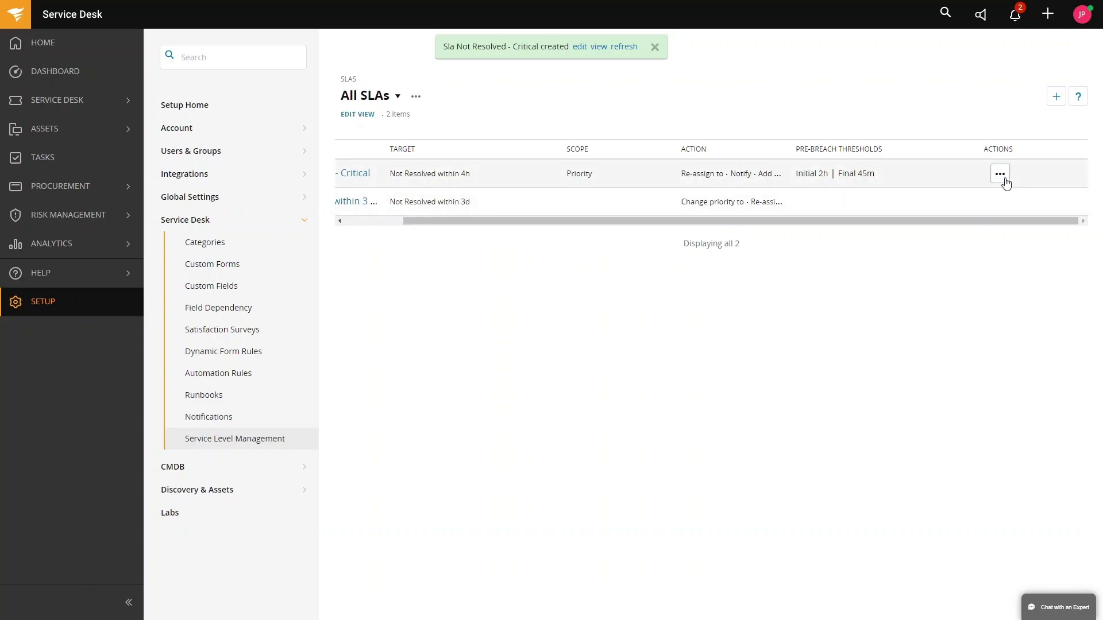
click(1003, 179)
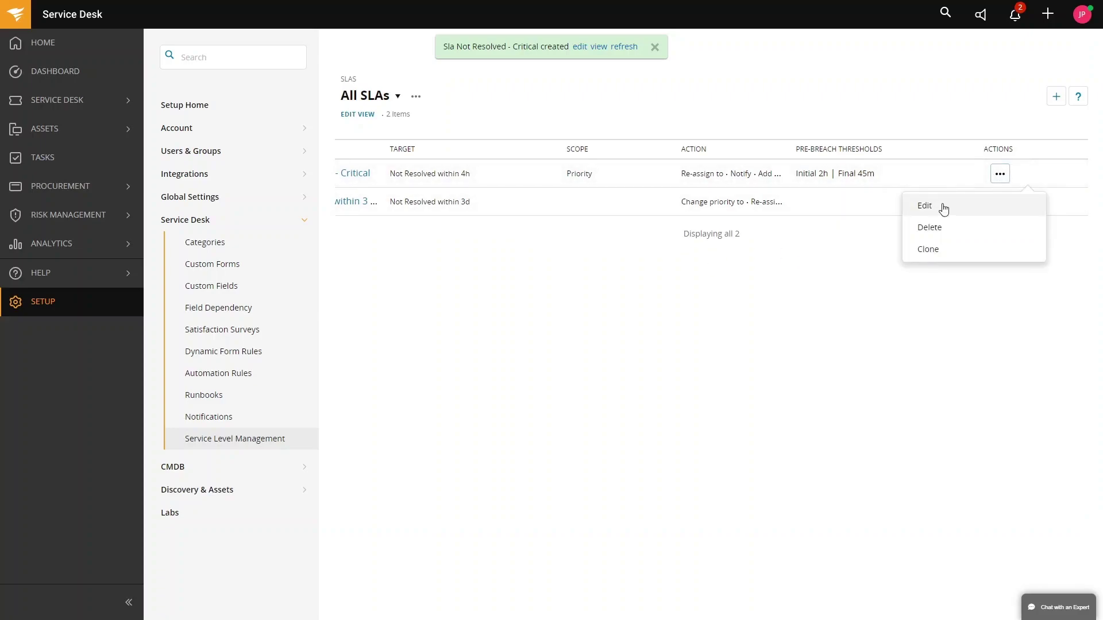